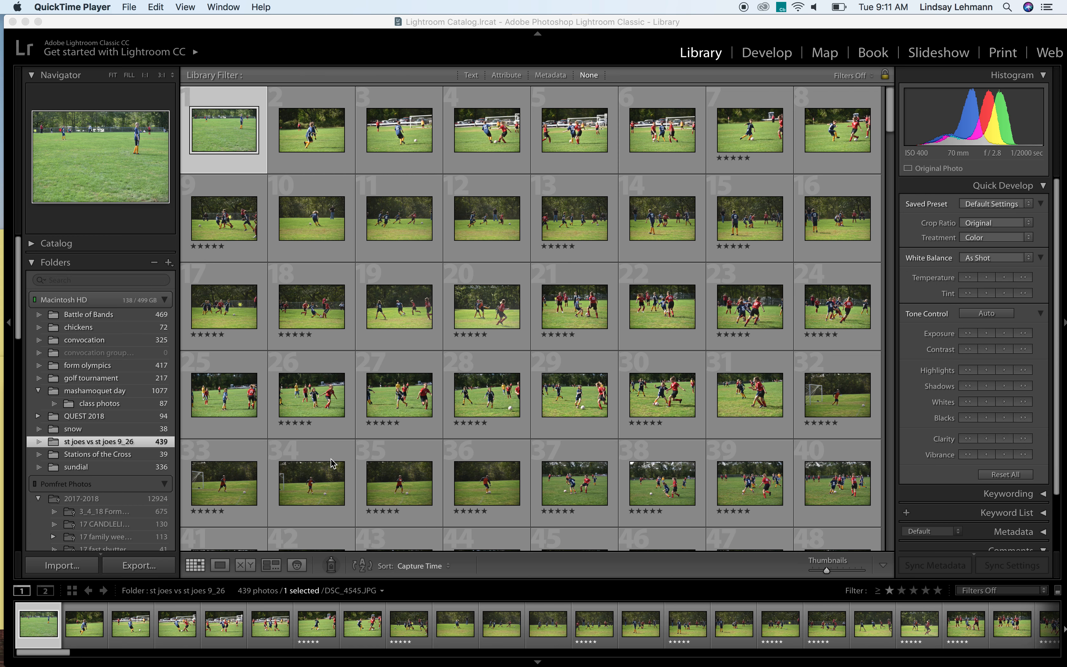
Filter the folder's photos to Rated and select all of the filtered photos
left_click(972, 590)
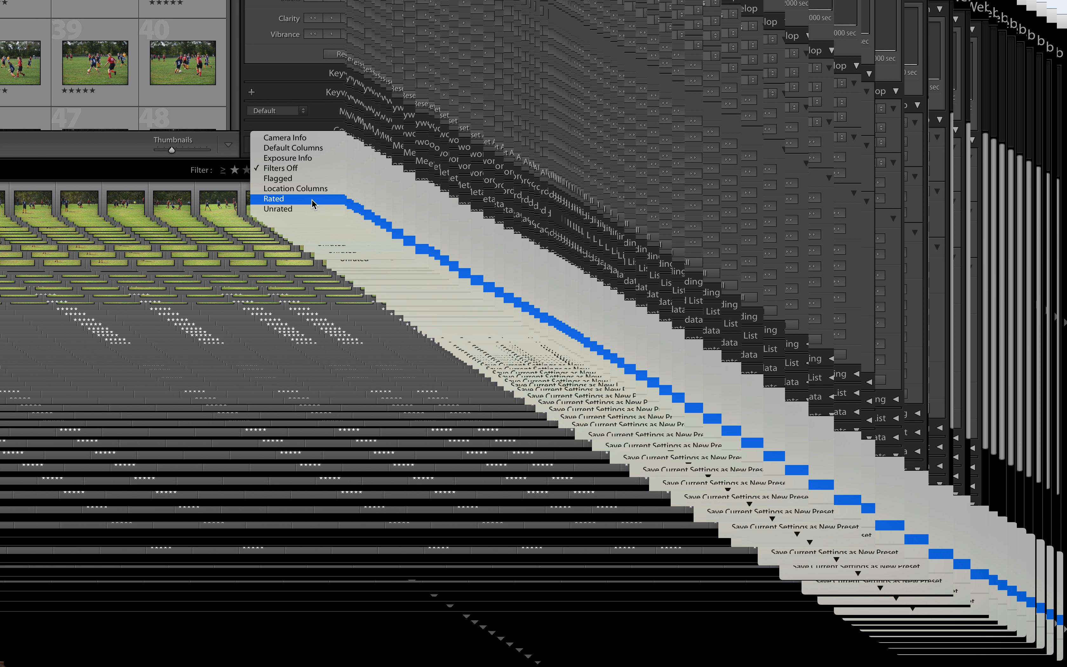
left_click(254, 166)
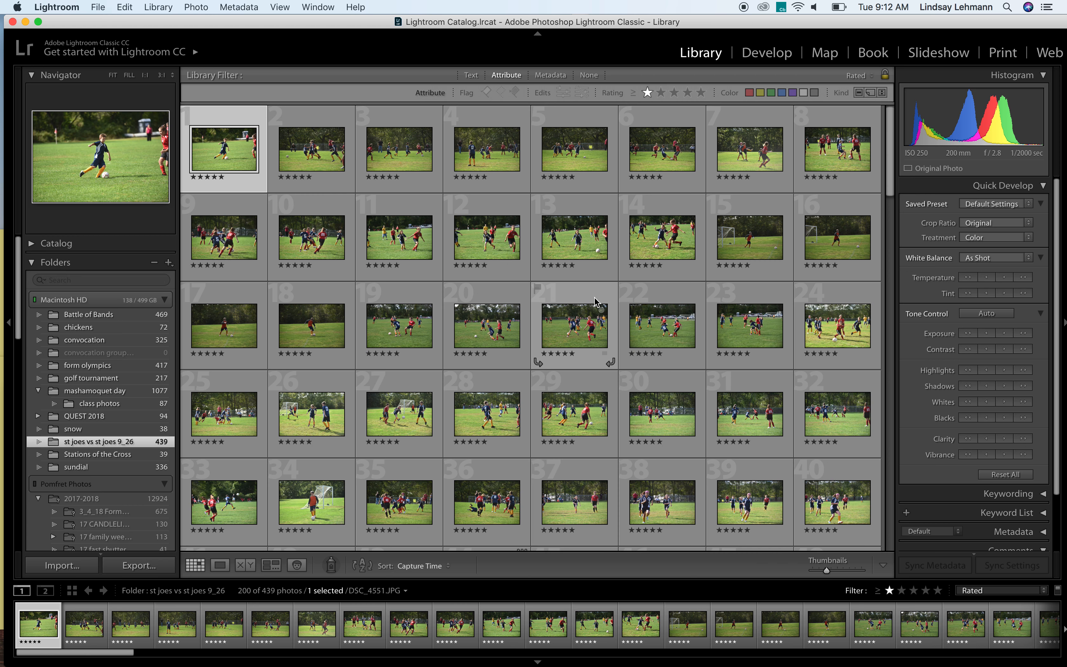
key("super+a")
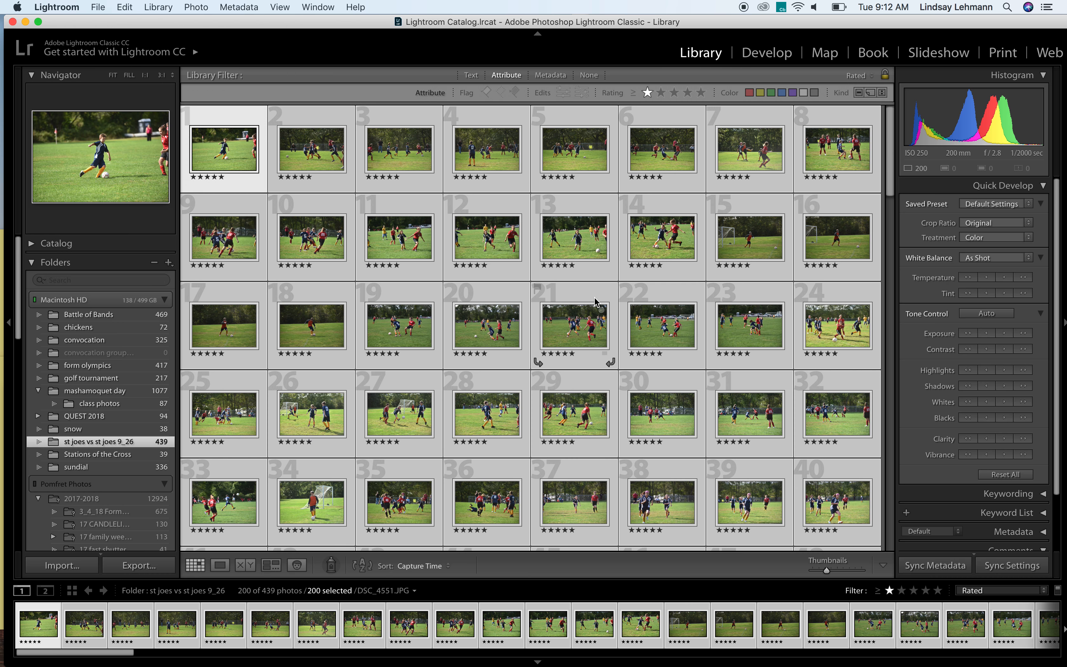
Clear the selection and select only photos 2, 12, 26 and 38 in the grid
key("super+d")
left_click(291, 154)
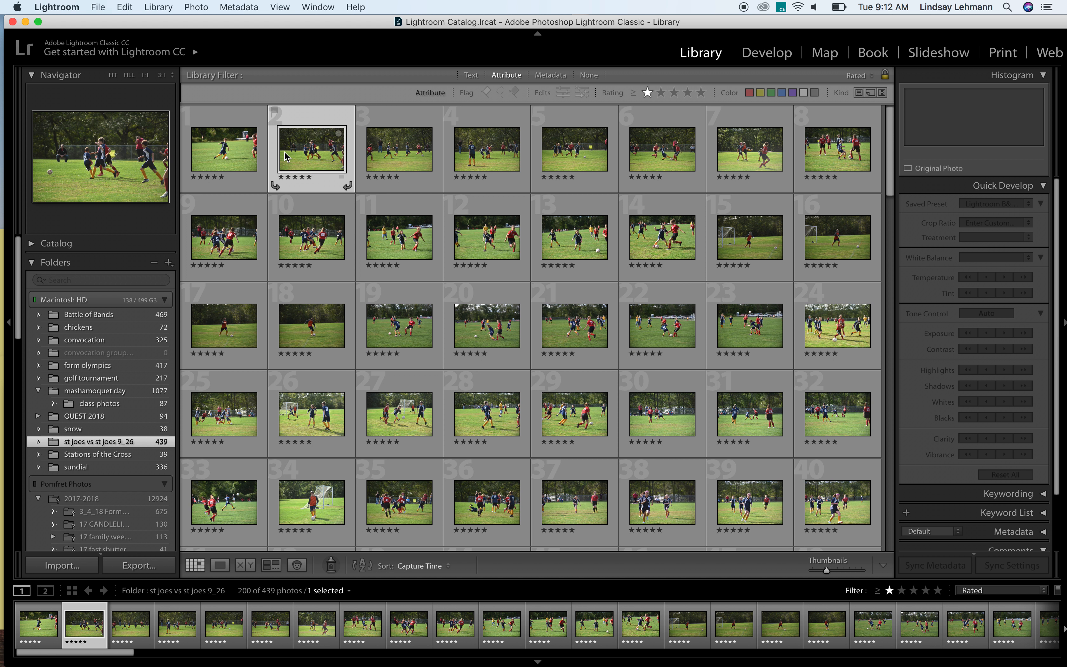
left_click(479, 233, "super")
left_click(325, 405, "super")
left_click(664, 497, "super")
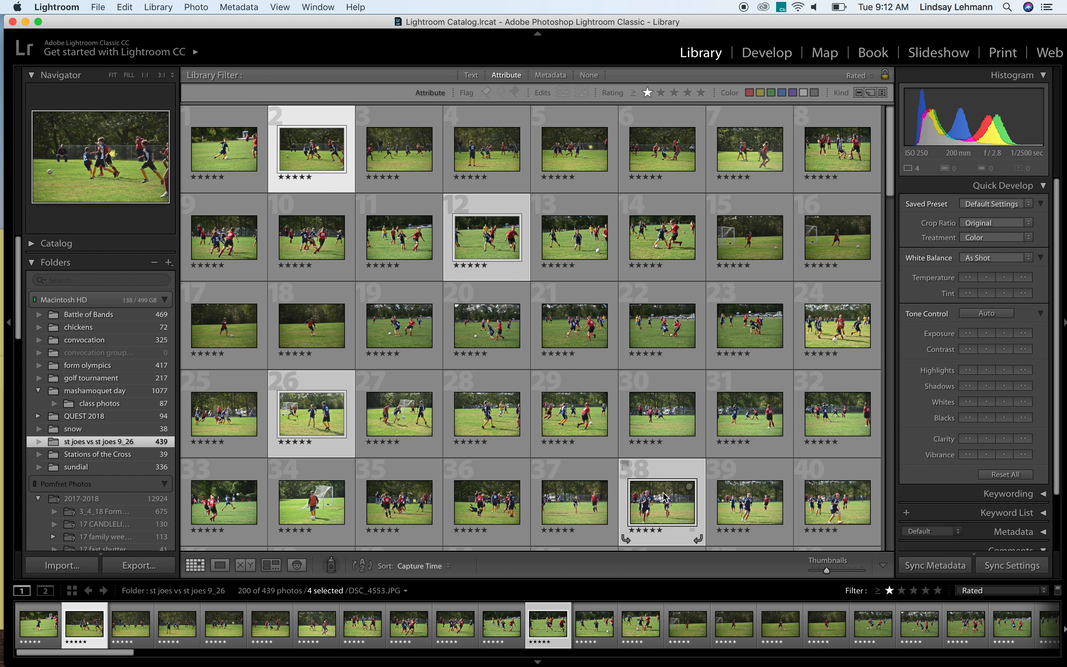
Select all rated photos and open their export settings, dismissing the message notification
key("super+a")
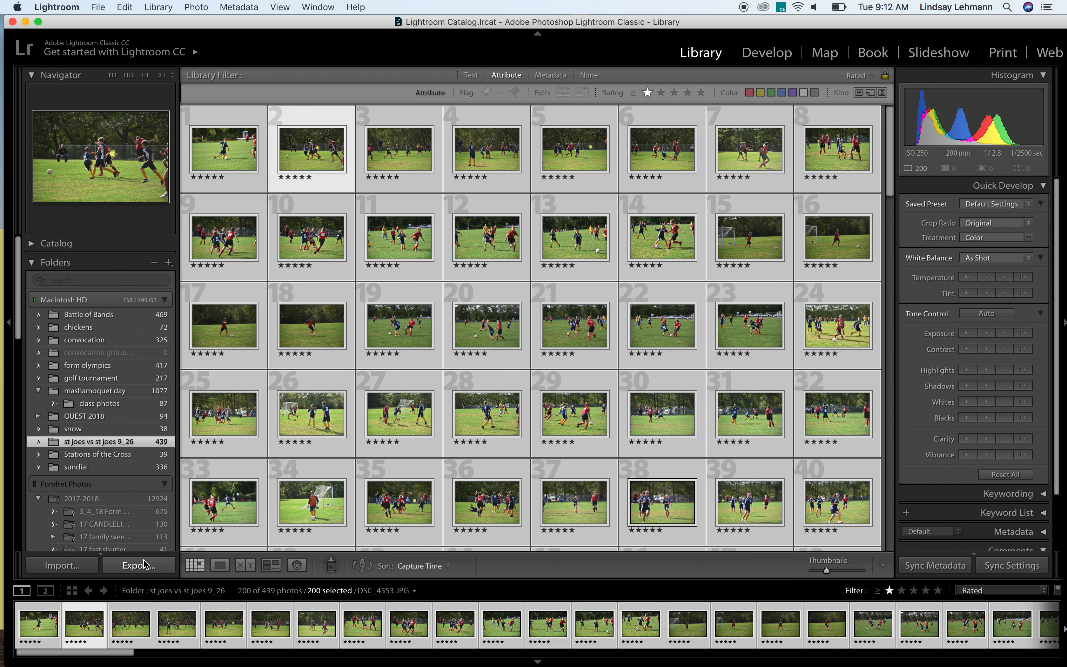
left_click(144, 564)
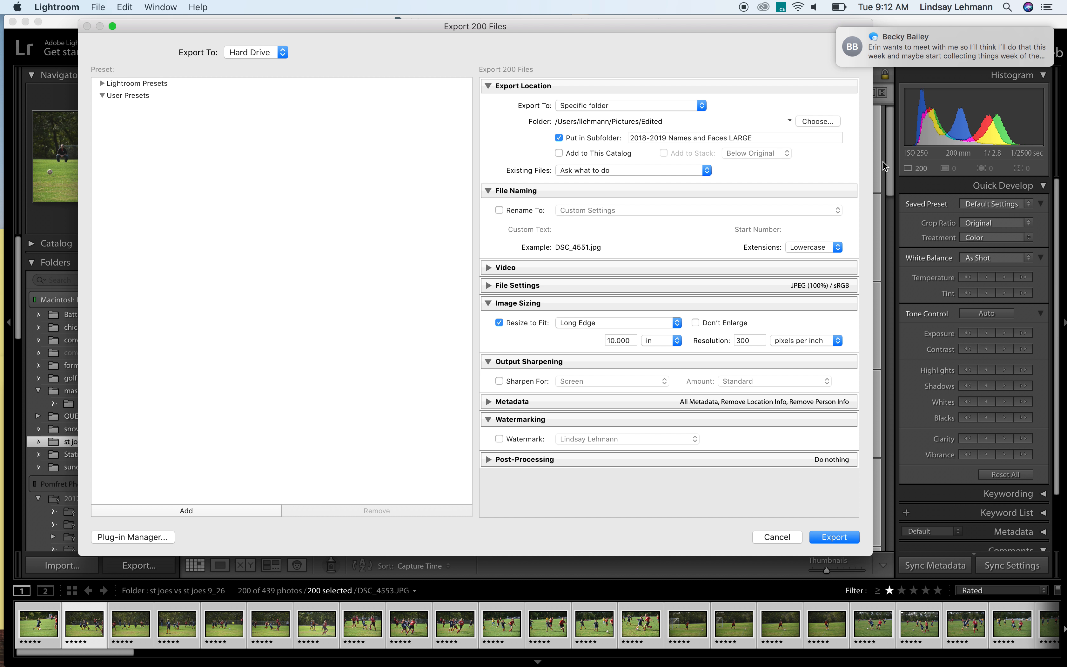
left_click_drag(899, 54, 1065, 66)
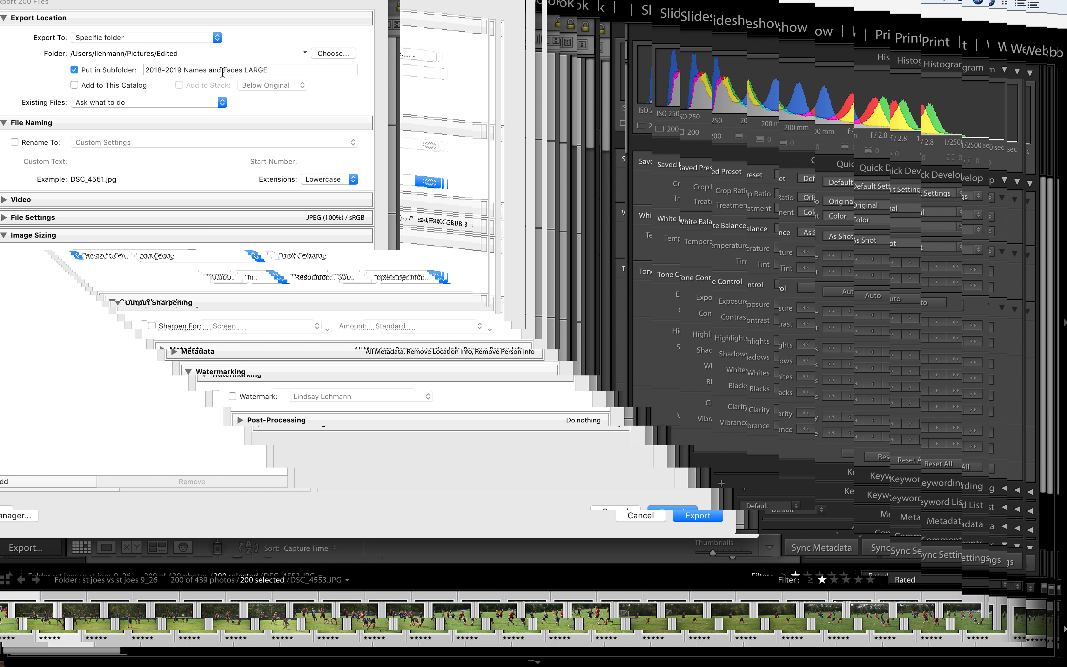
Set the export location to the Print Portfolio folder inside the photographer's personal folder in Pictures, with Put in Subfolder turned off
left_click(185, 39)
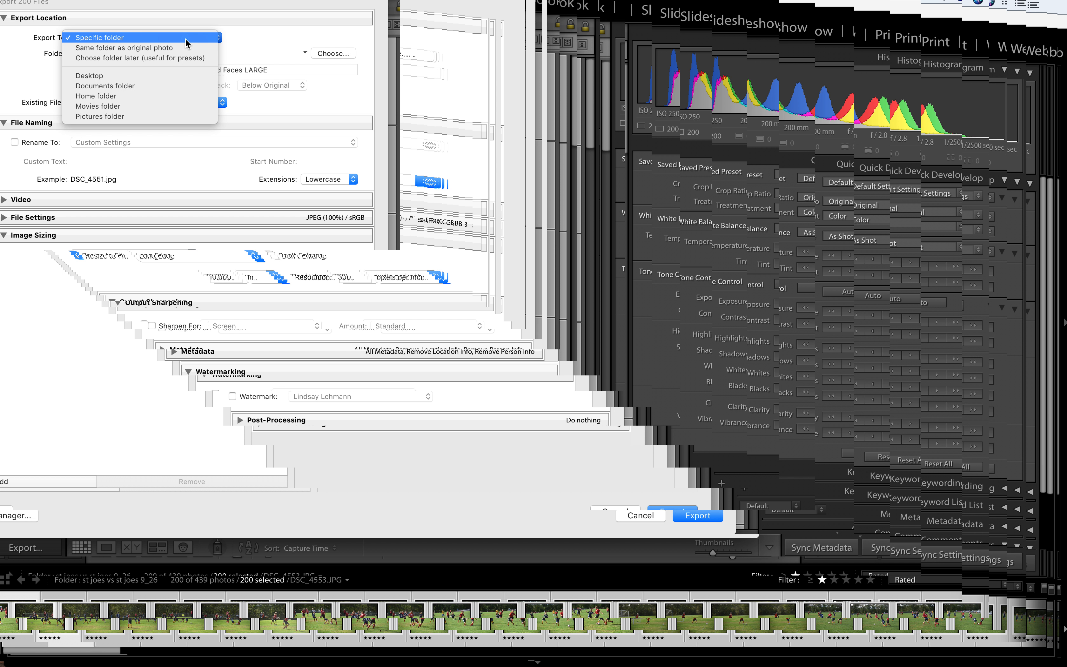
left_click(185, 39)
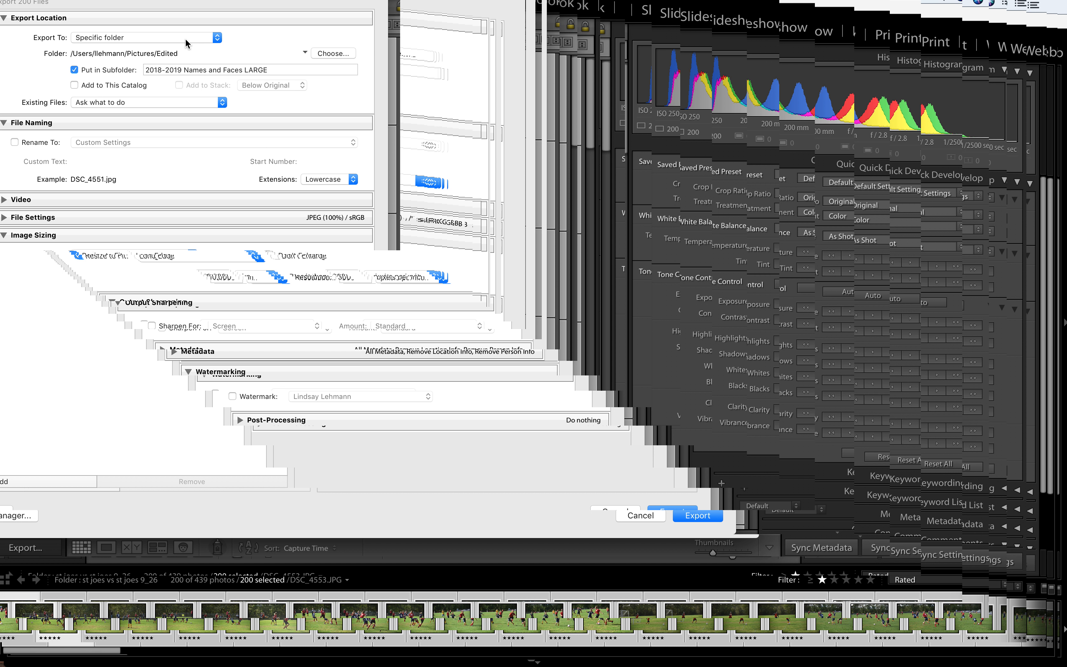
left_click(353, 53)
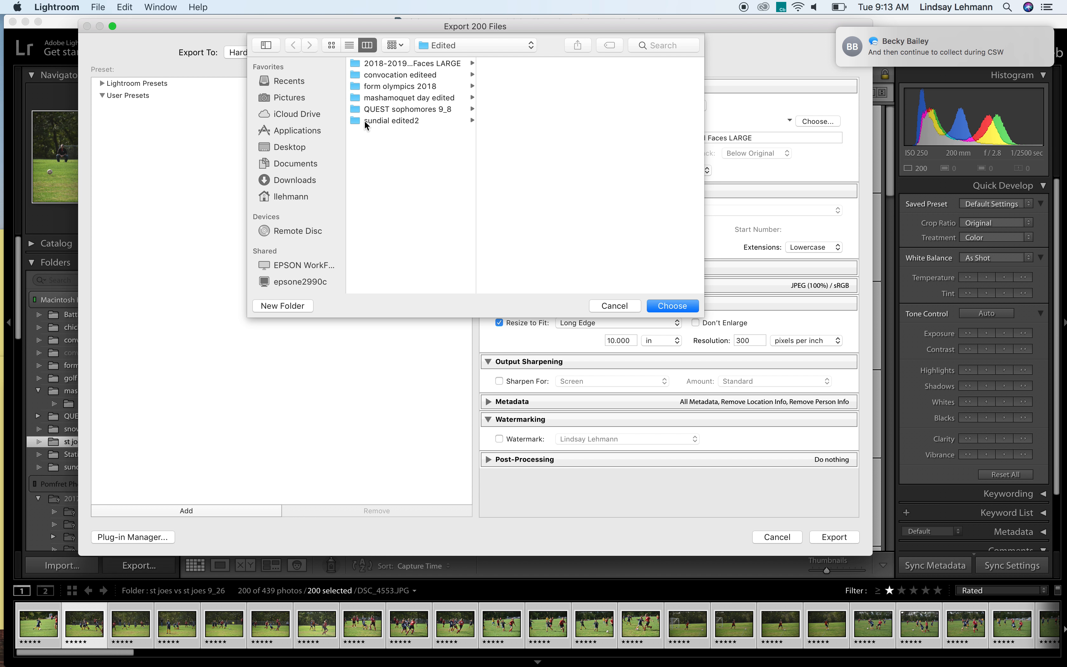
left_click(309, 95)
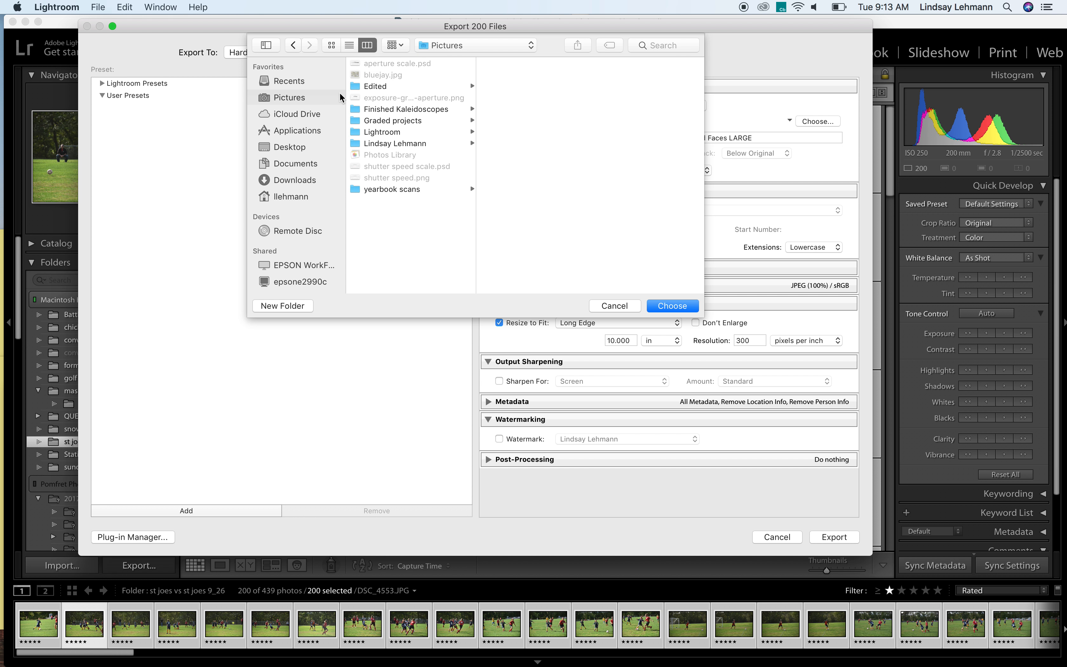
left_click(385, 143)
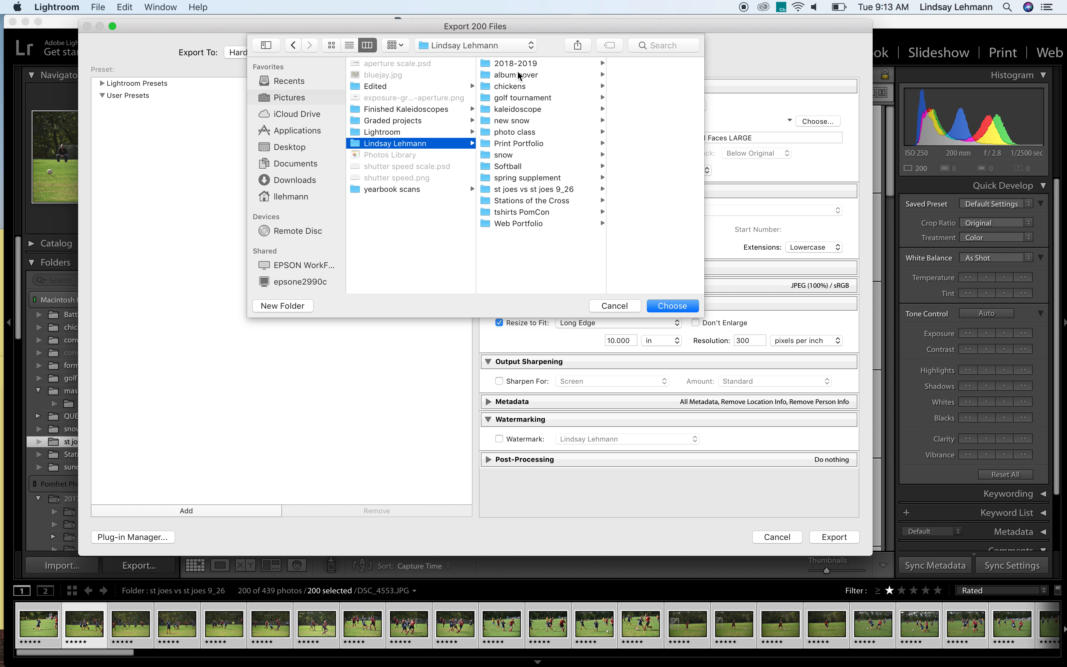
left_click(517, 143)
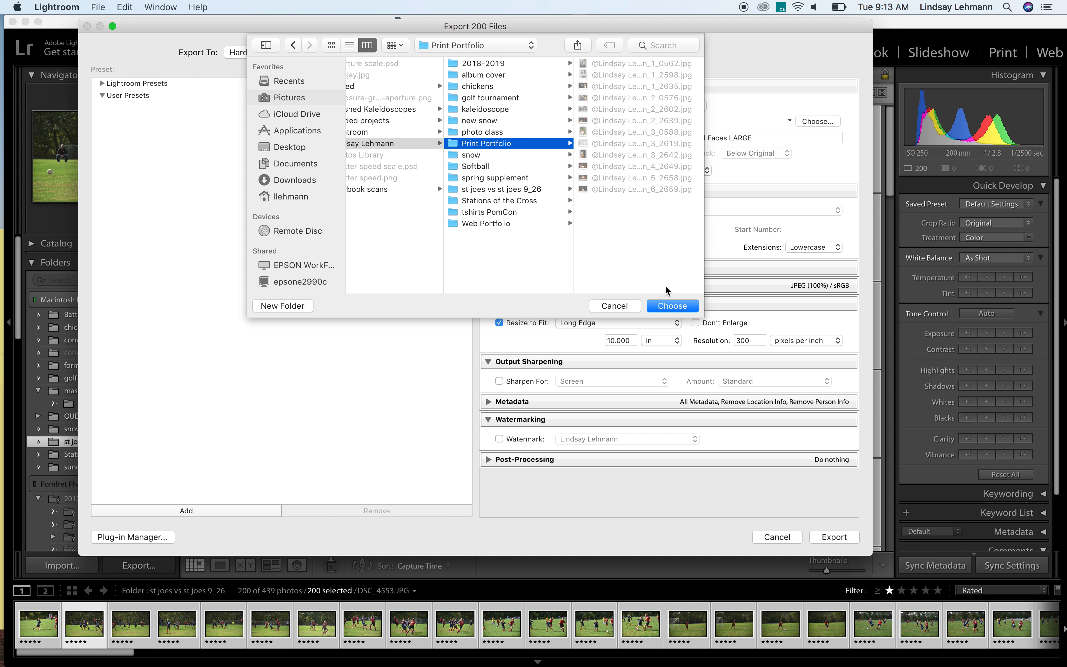
left_click(668, 305)
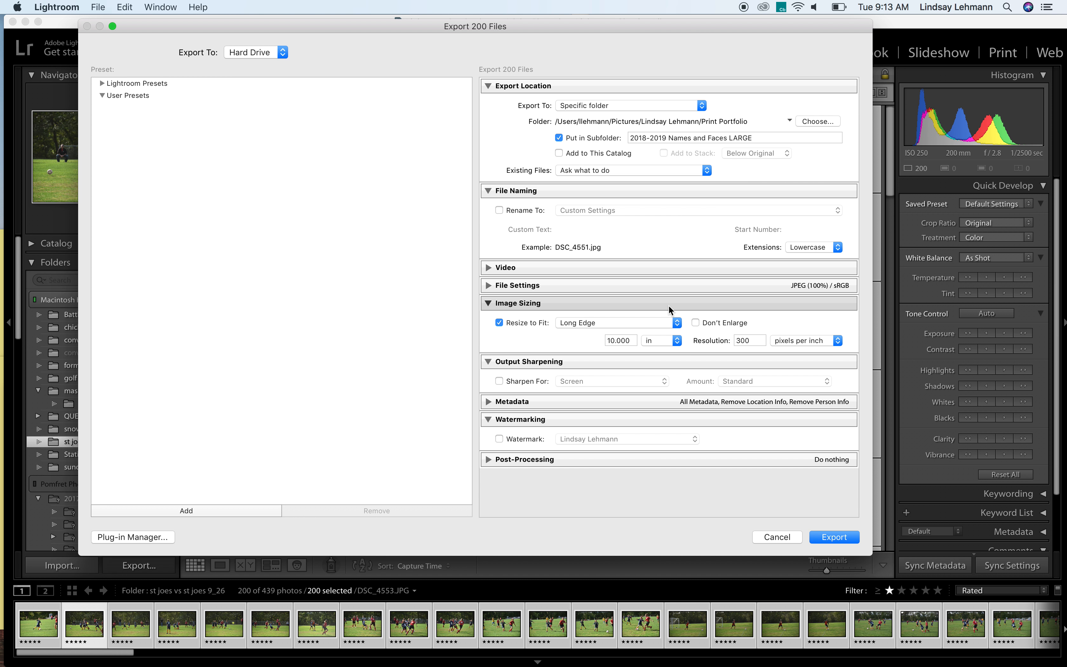
left_click(558, 138)
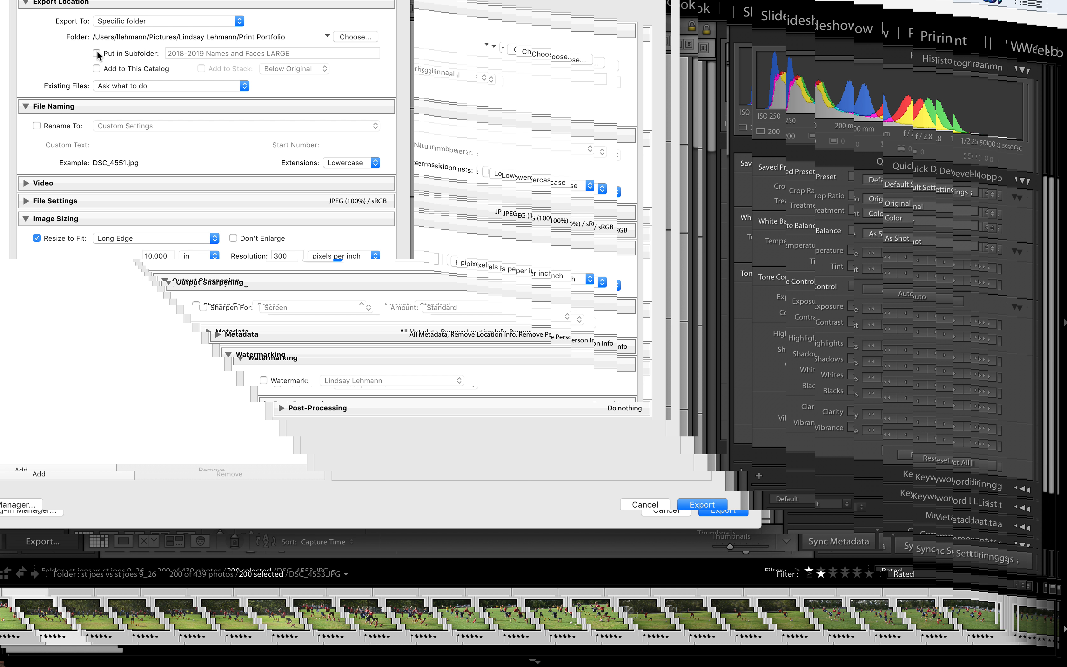
Enable renaming of the exported files and open the custom filename template for editing
left_click(37, 125)
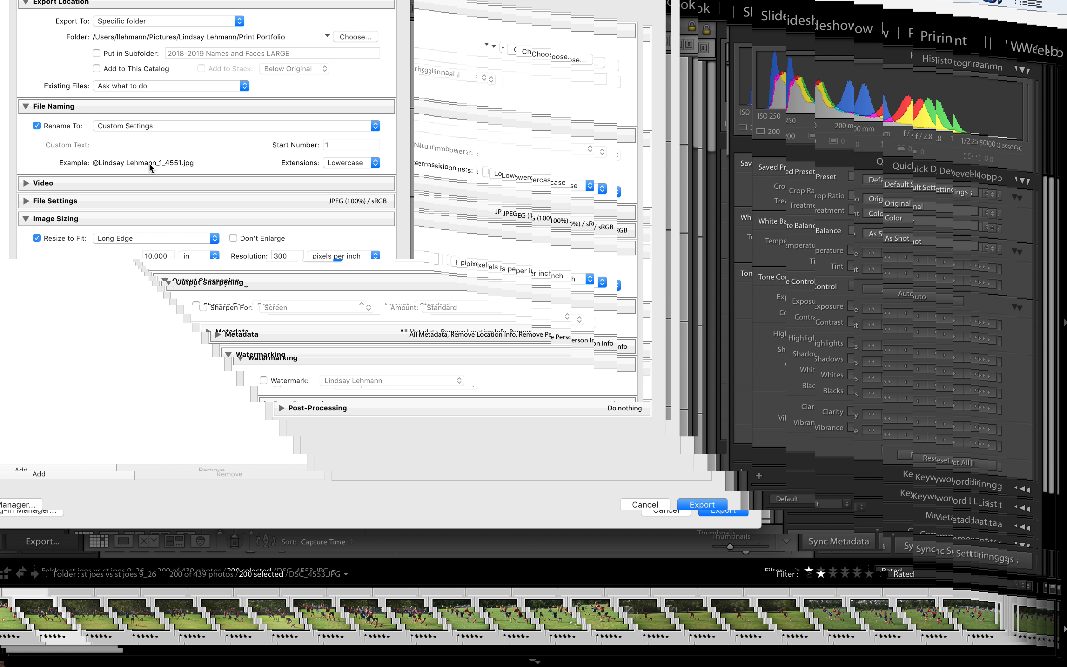
left_click(172, 126)
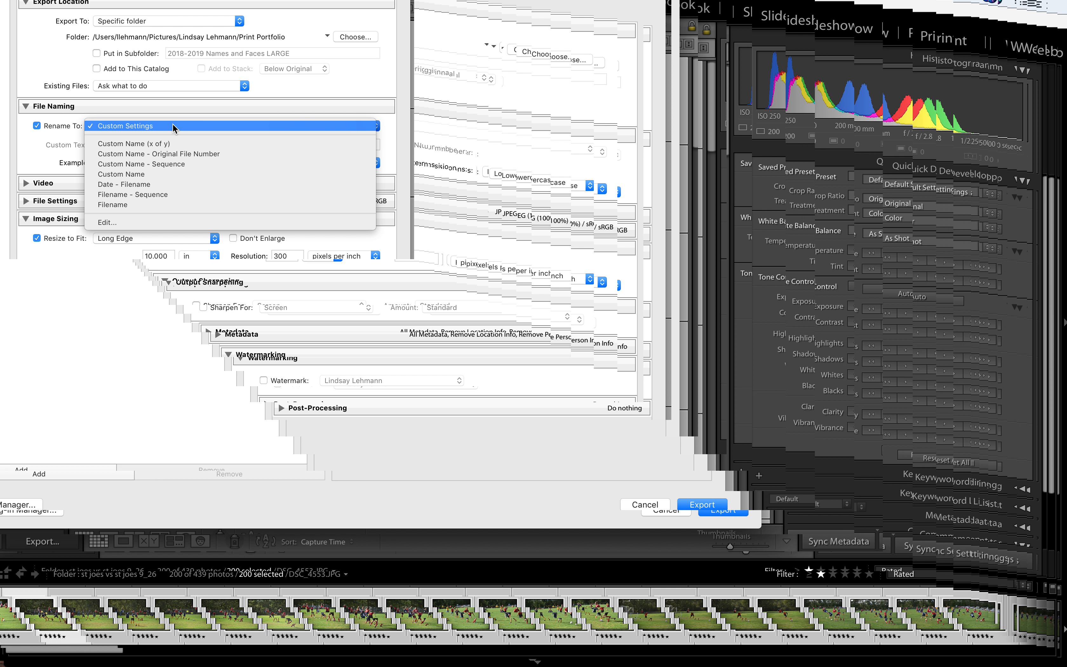
left_click(155, 222)
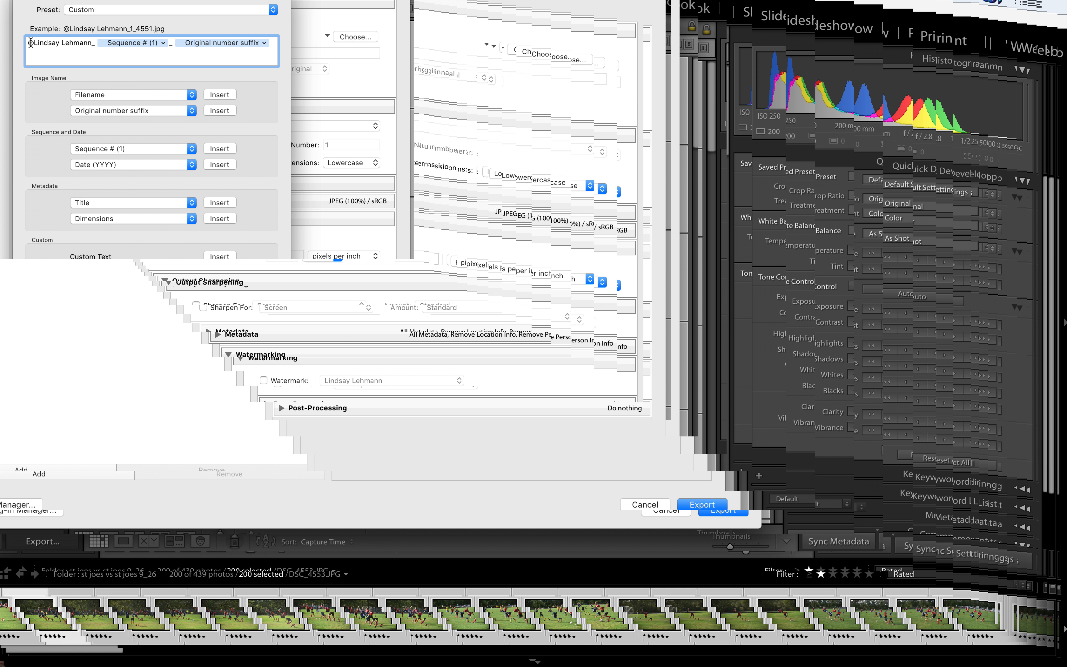
Try inserting extra Sequence # (1) and Original number suffix tokens into the filename template, and delete them again
left_click(92, 42)
left_click(228, 149)
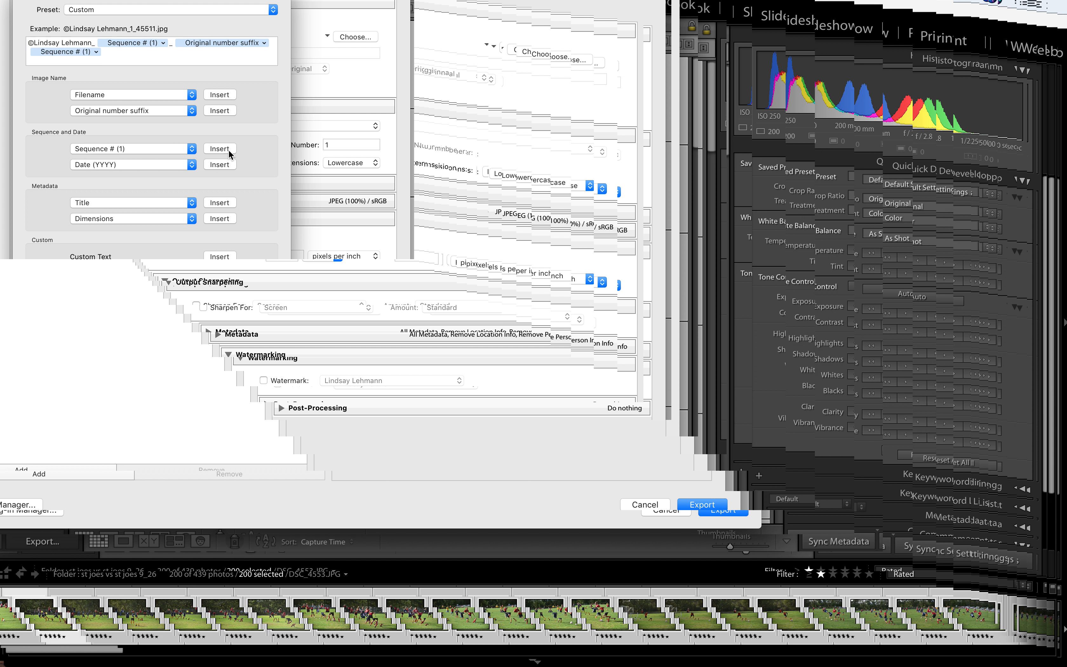
left_click(120, 54)
key("BackSpace")
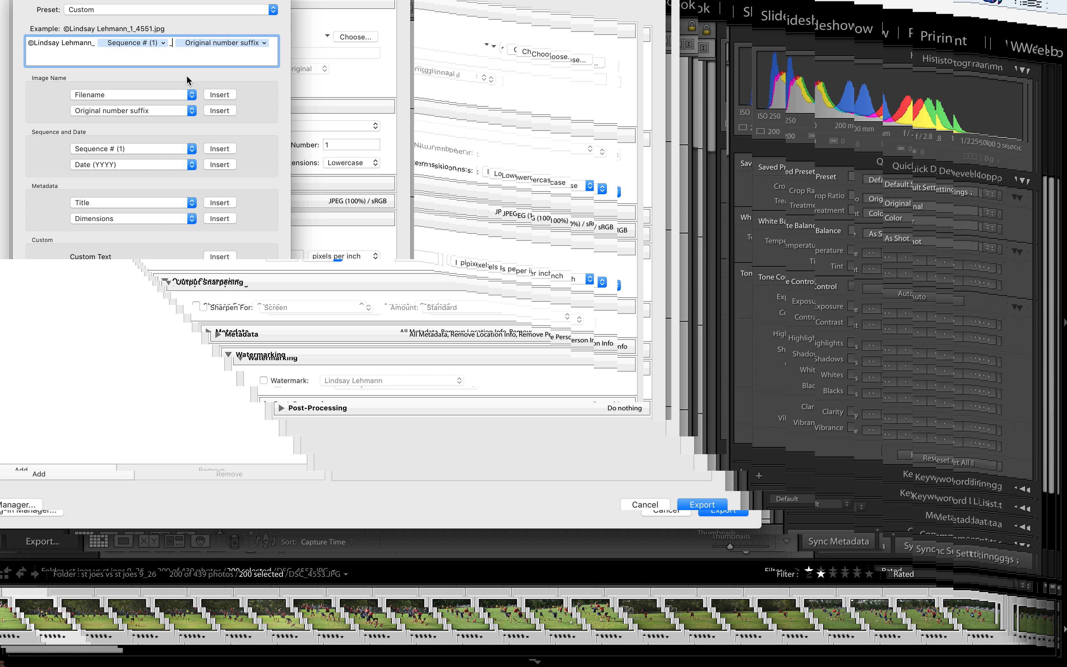
left_click(155, 109)
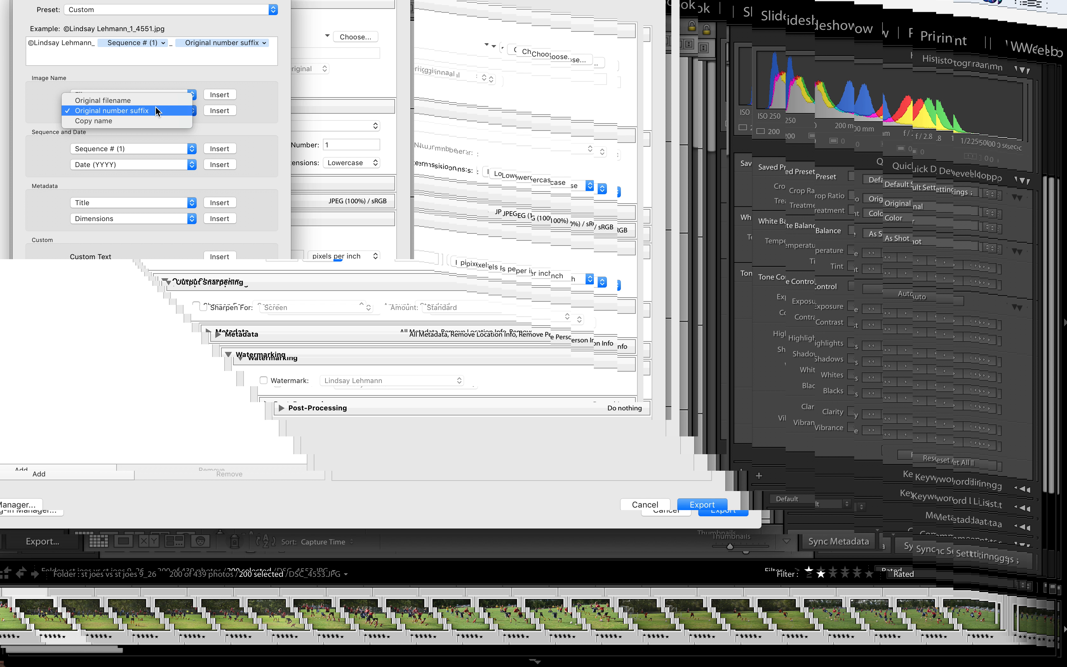
left_click(157, 111)
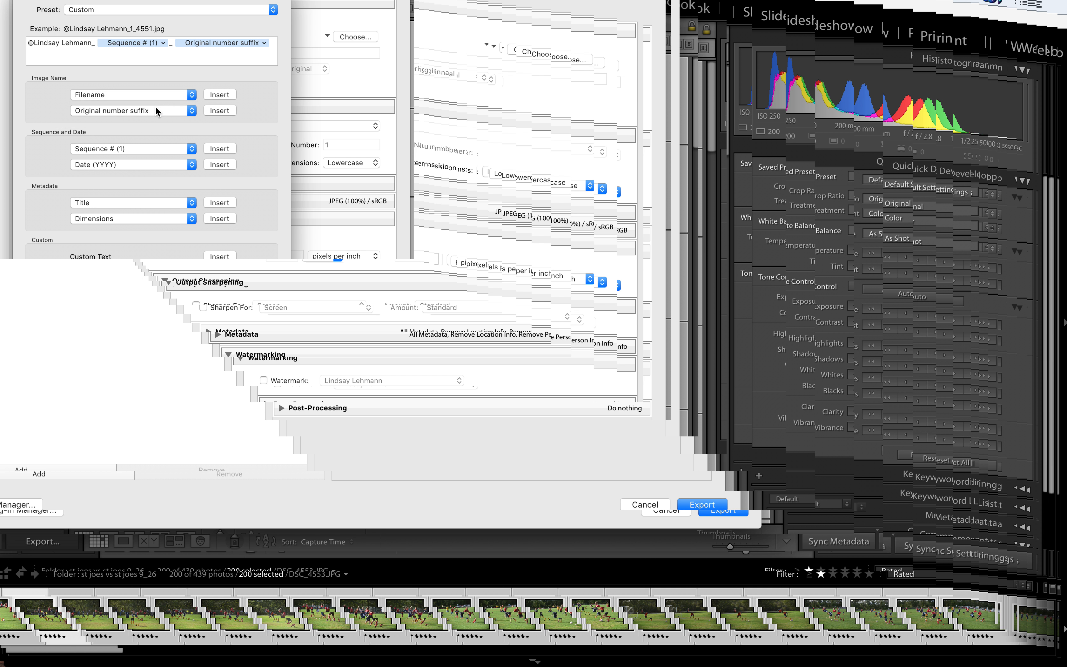
left_click(219, 110)
left_click(147, 54)
key("BackSpace")
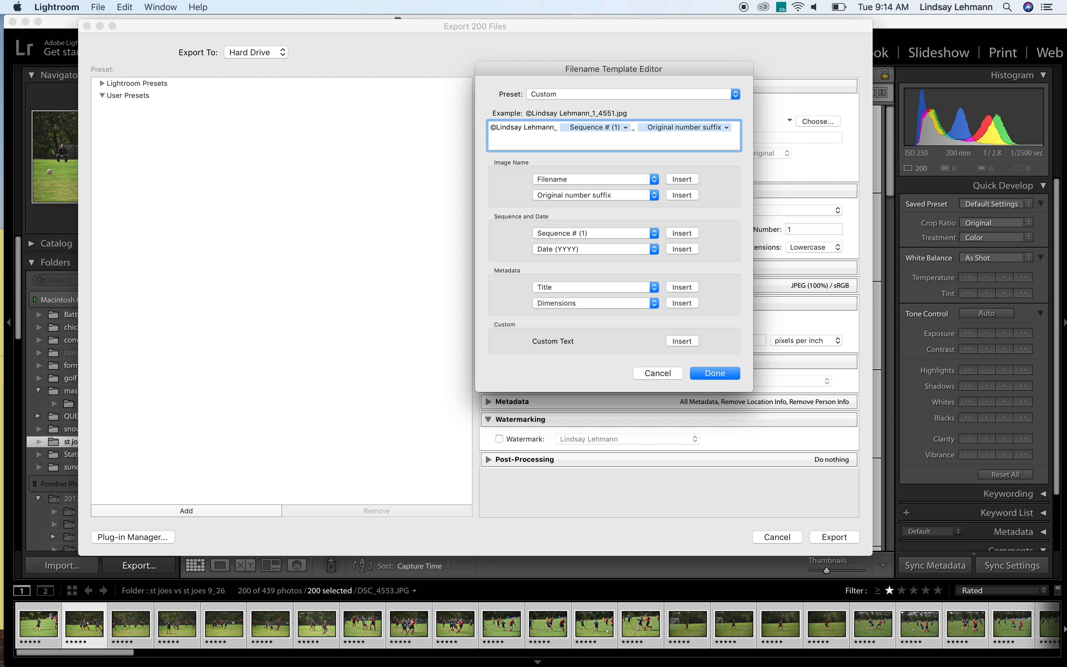
Accept the filename template of photographer's name, sequence number and original number suffix, keeping the start number at 1
key("Return")
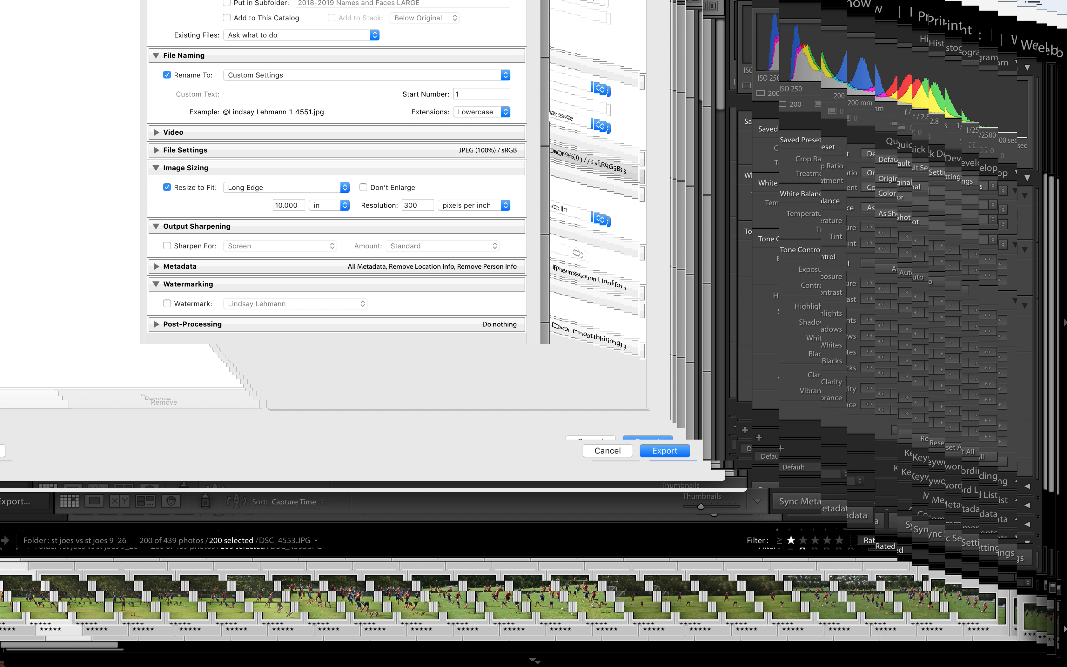
left_click(427, 94)
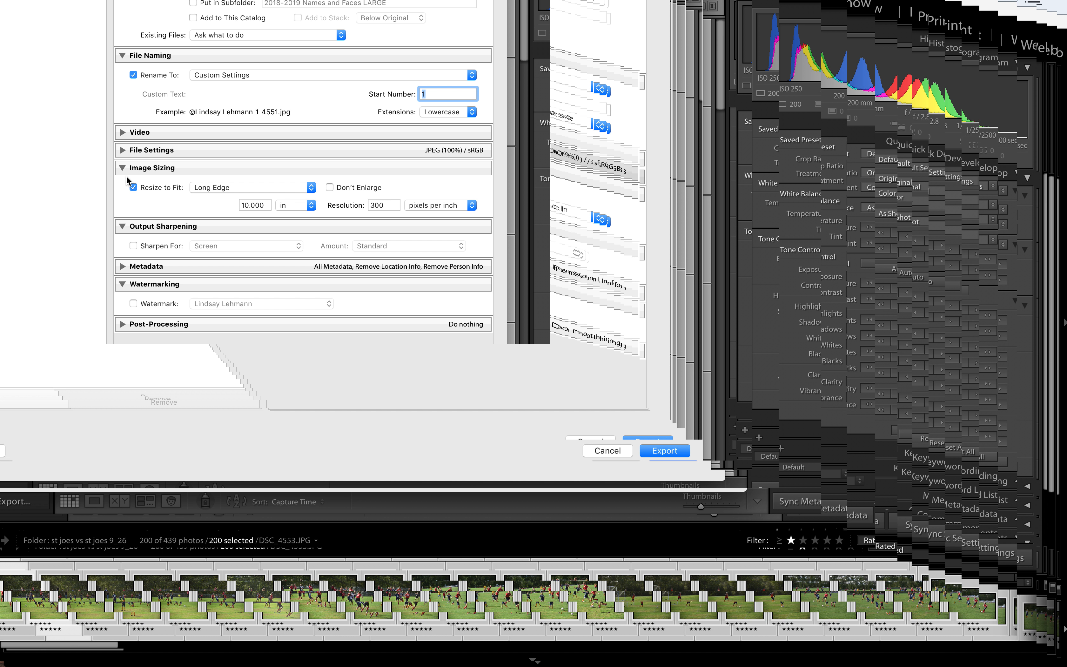
Turn off Resize to Fit, keep the resolution at 300 pixels per inch, and export the selected photos
left_click(132, 188)
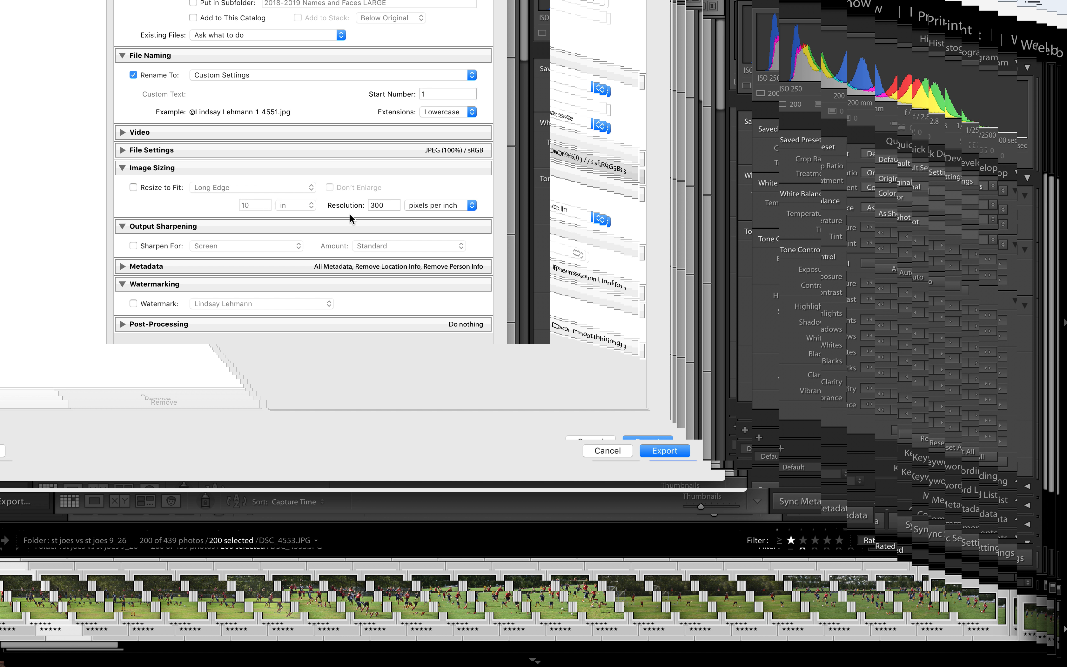
left_click(390, 205)
scroll(207, 241, "down", 2)
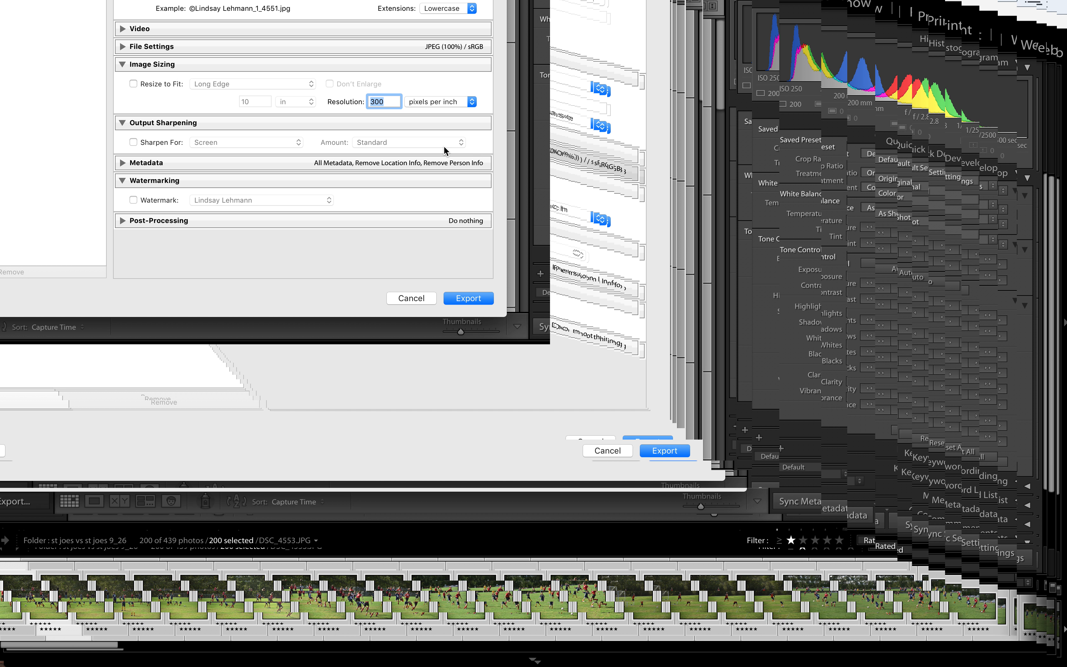
scroll(457, 117, "up", 8)
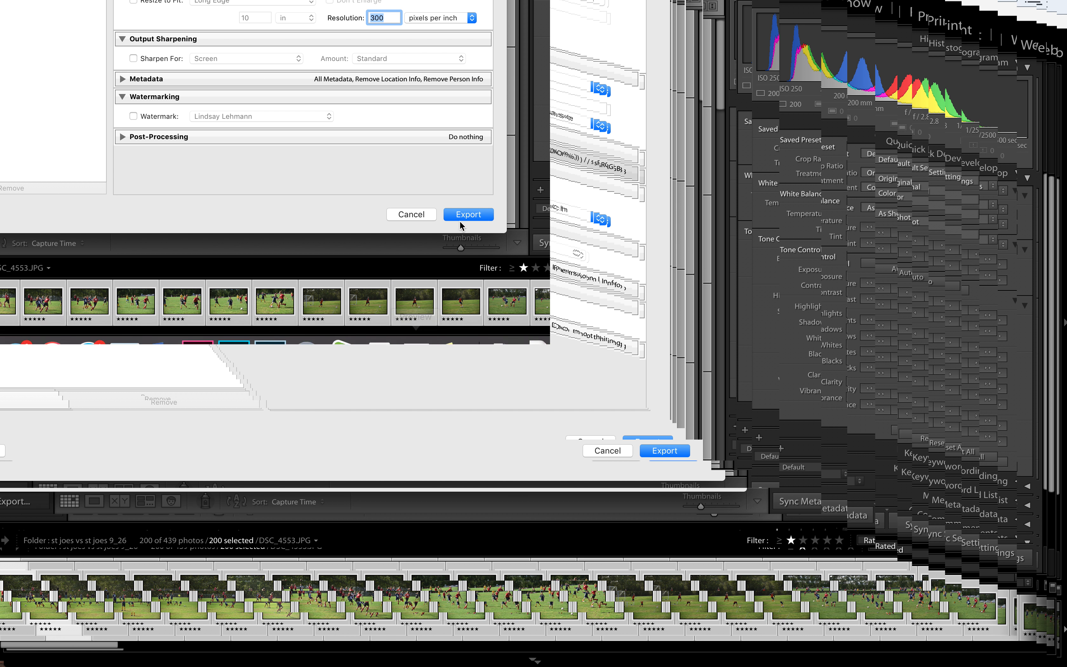
left_click(464, 214)
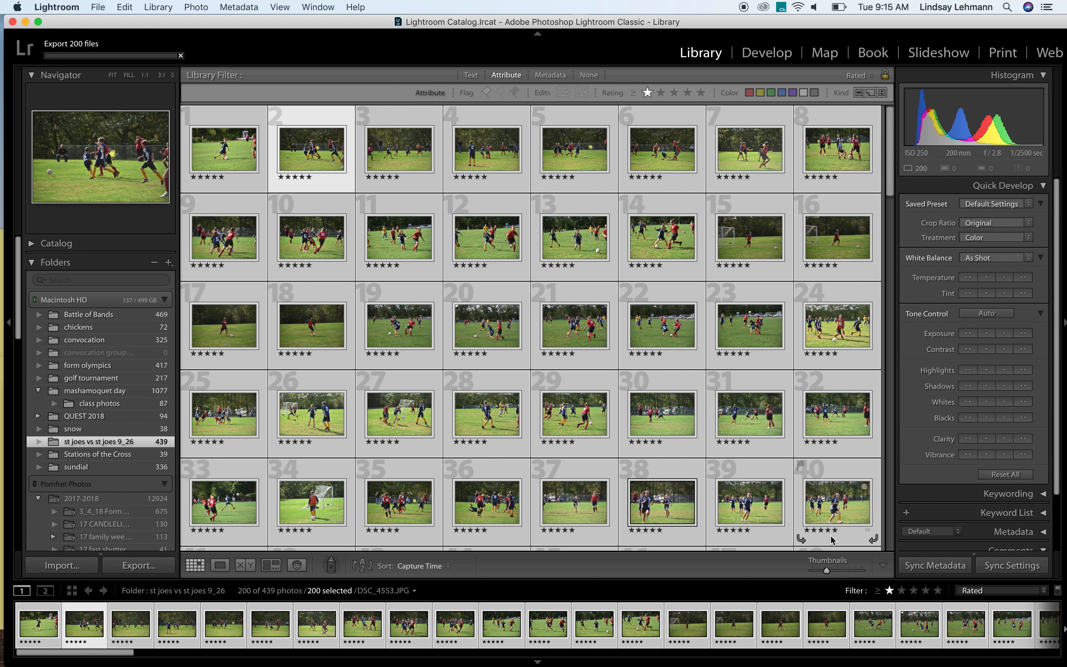
Start another export of the selected photos and set its destination to the Web Portfolio folder inside the photographer's personal Pictures folder
left_click(140, 570)
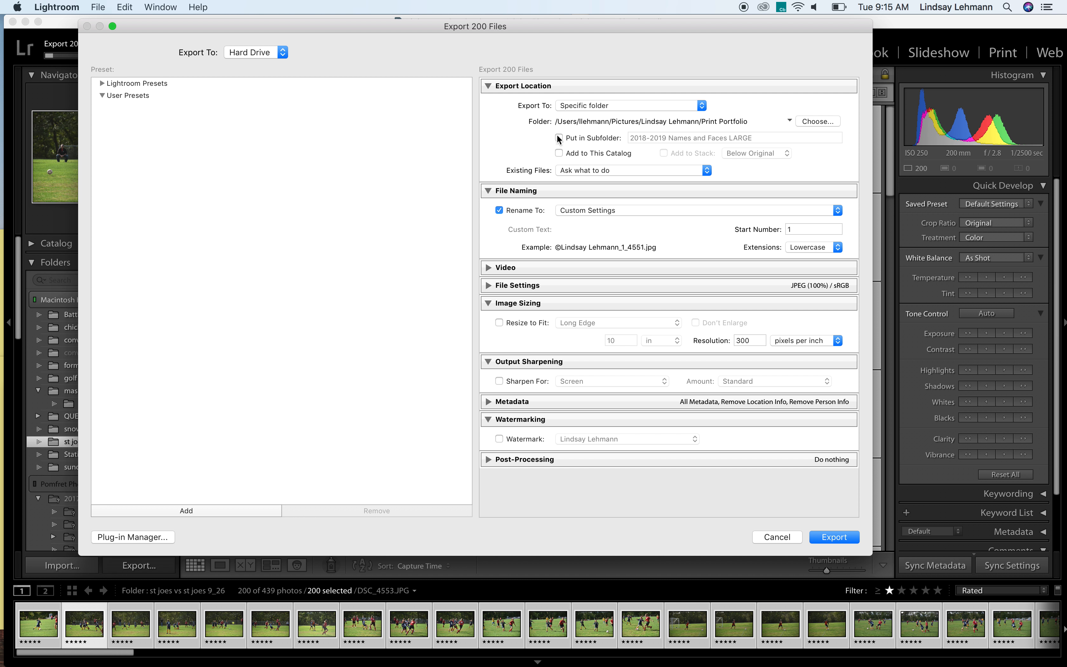
left_click(821, 124)
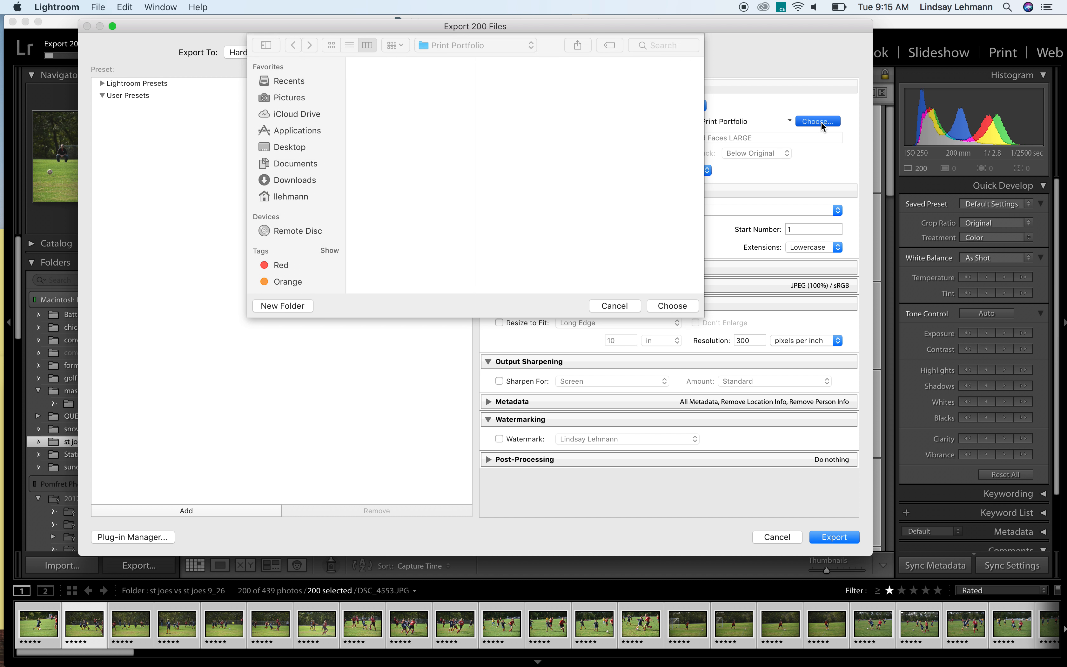
left_click(298, 98)
left_click(380, 146)
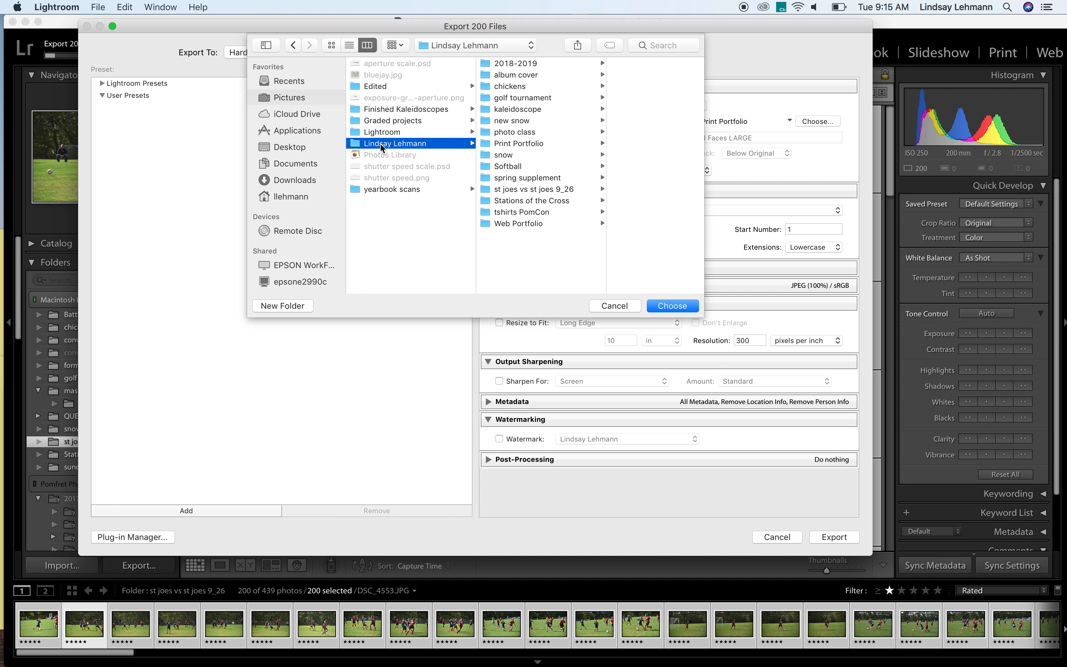
left_click(516, 223)
left_click(673, 305)
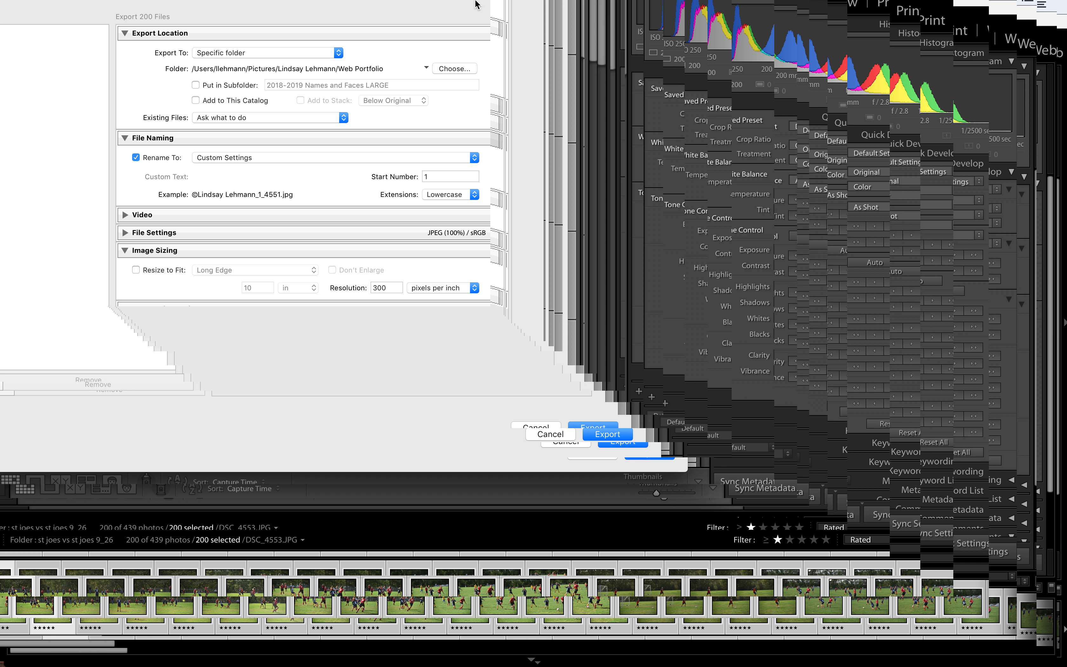
Put the exported photos in a subfolder of Web Portfolio named "soccer"
left_click(471, 72)
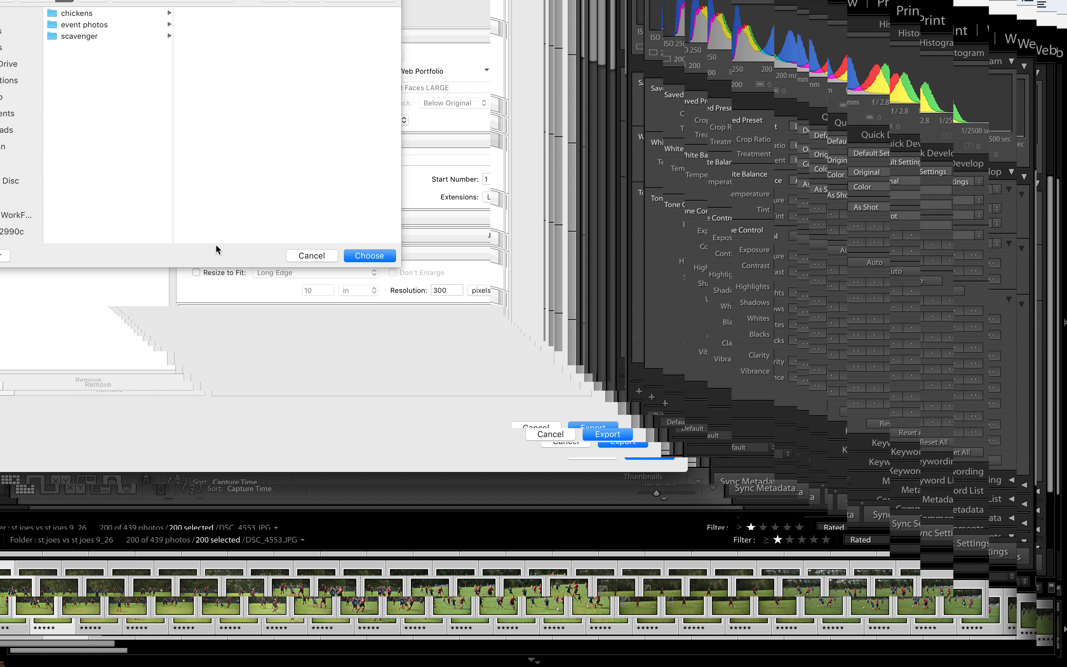
left_click(300, 257)
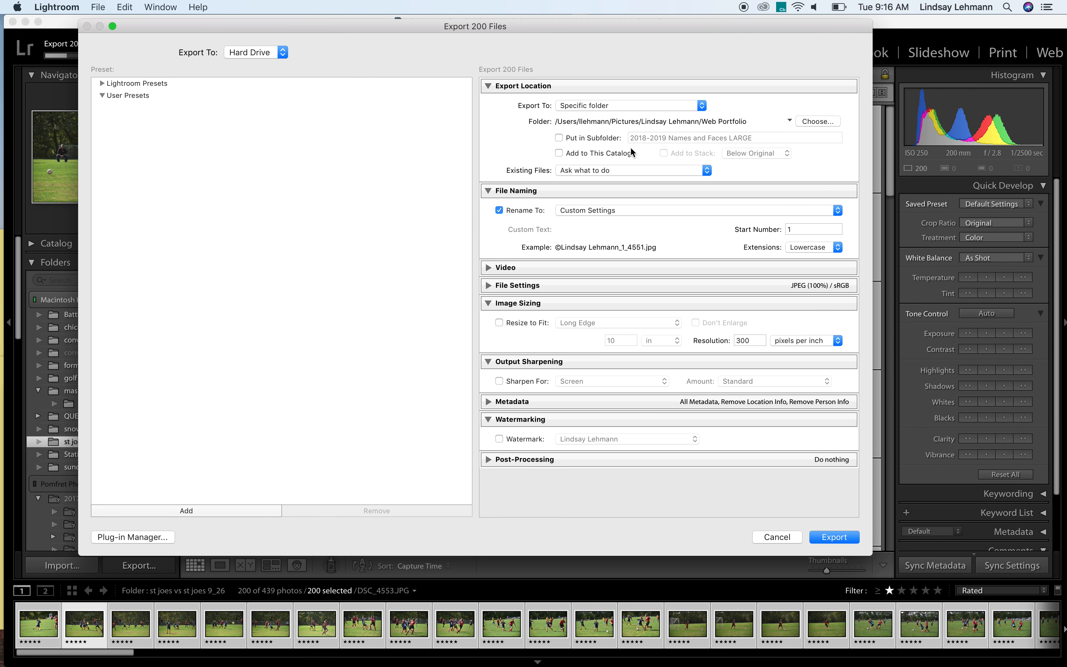
left_click(559, 138)
left_click(769, 137)
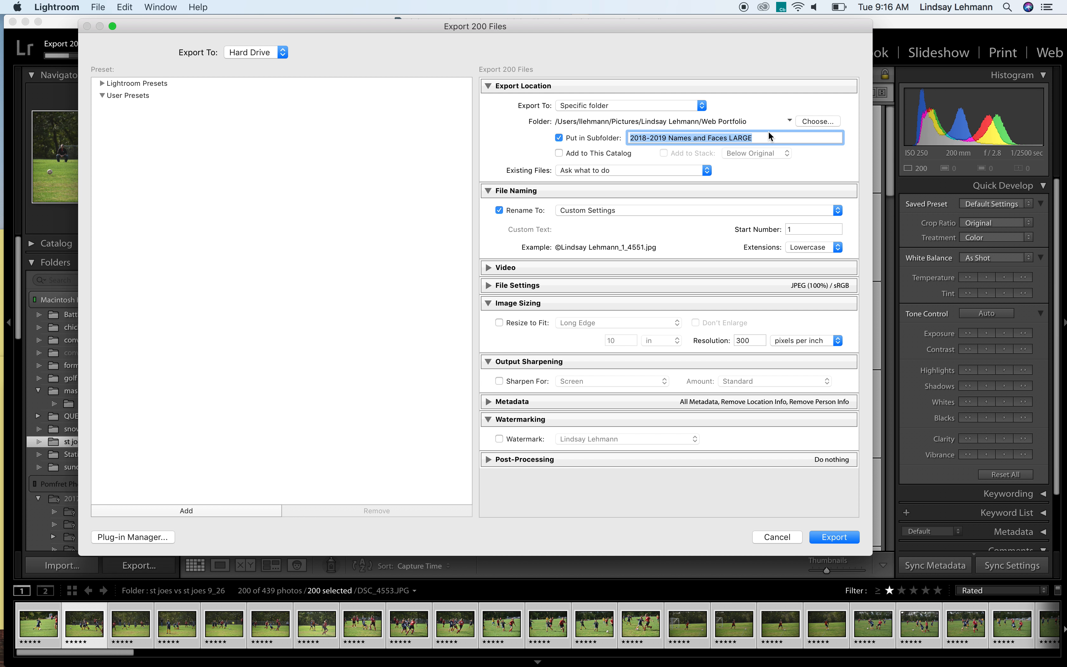
type("sca venger hunt")
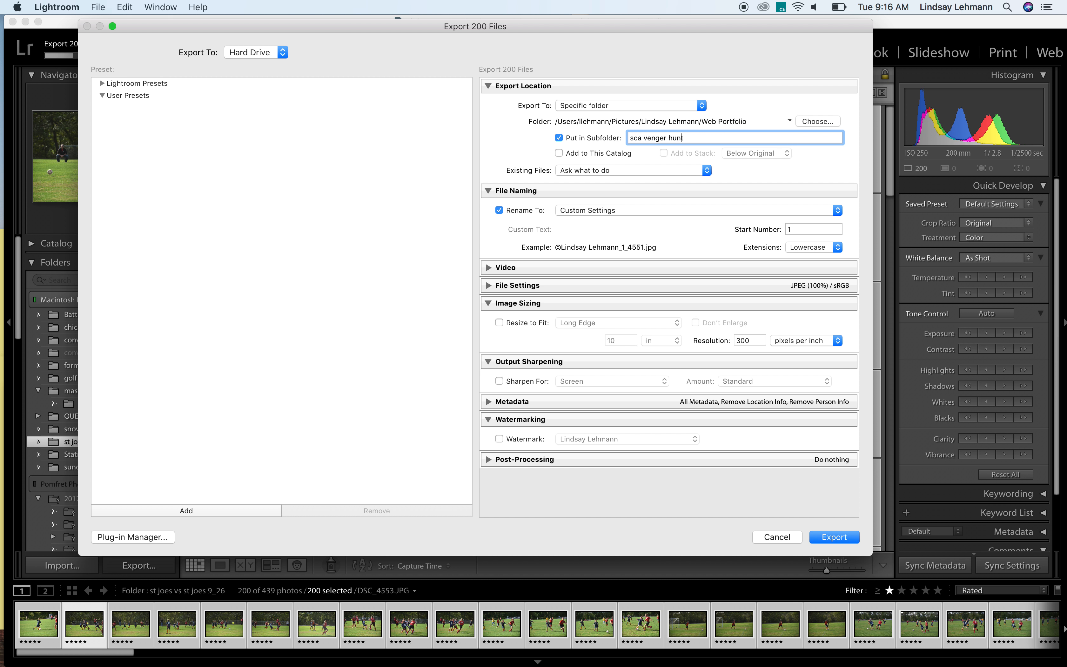
key("BackSpace")
left_click_drag(719, 138, 603, 129)
type("soccer")
Collapse the File Naming settings and resize the exported photos to 10 in on the long edge at 72 pixels per inch
left_click(486, 194)
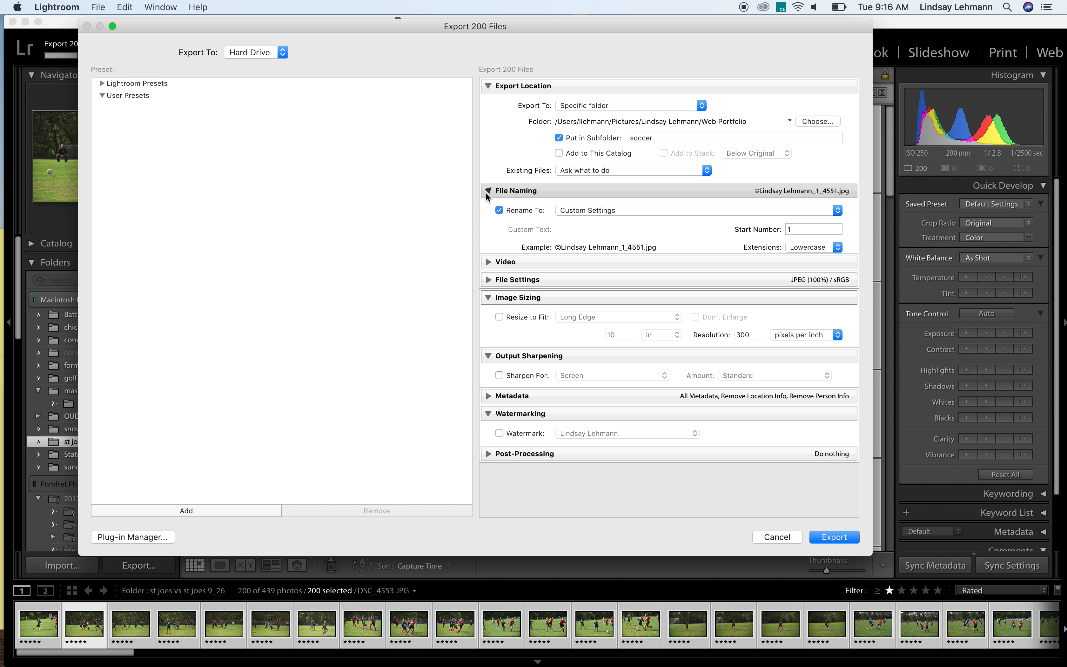
left_click(486, 194)
left_click(485, 194)
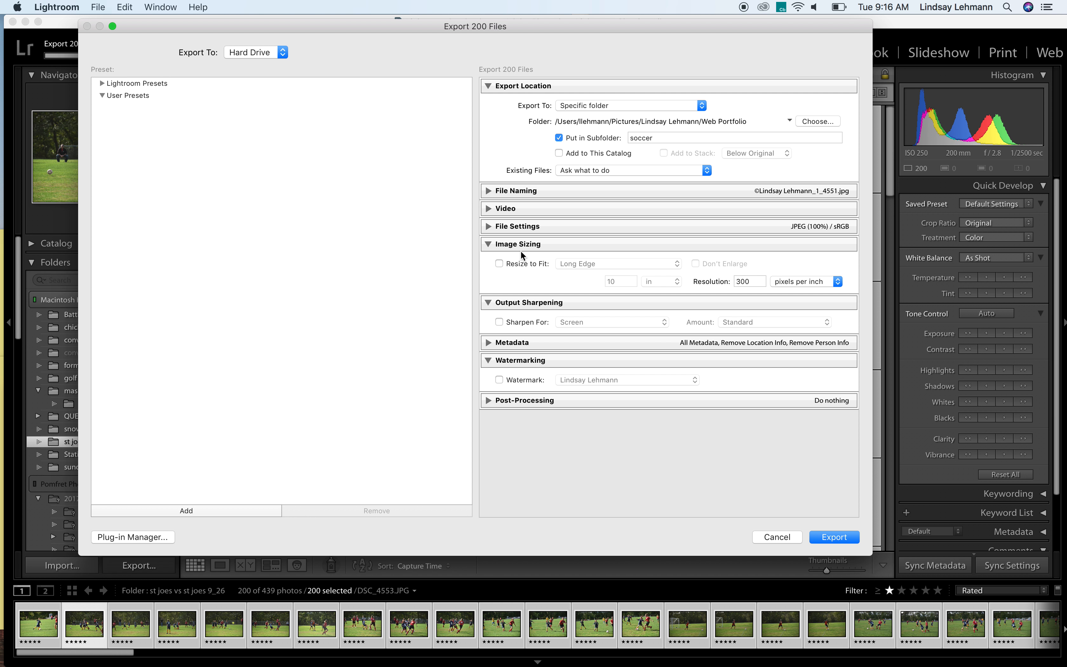
left_click(499, 264)
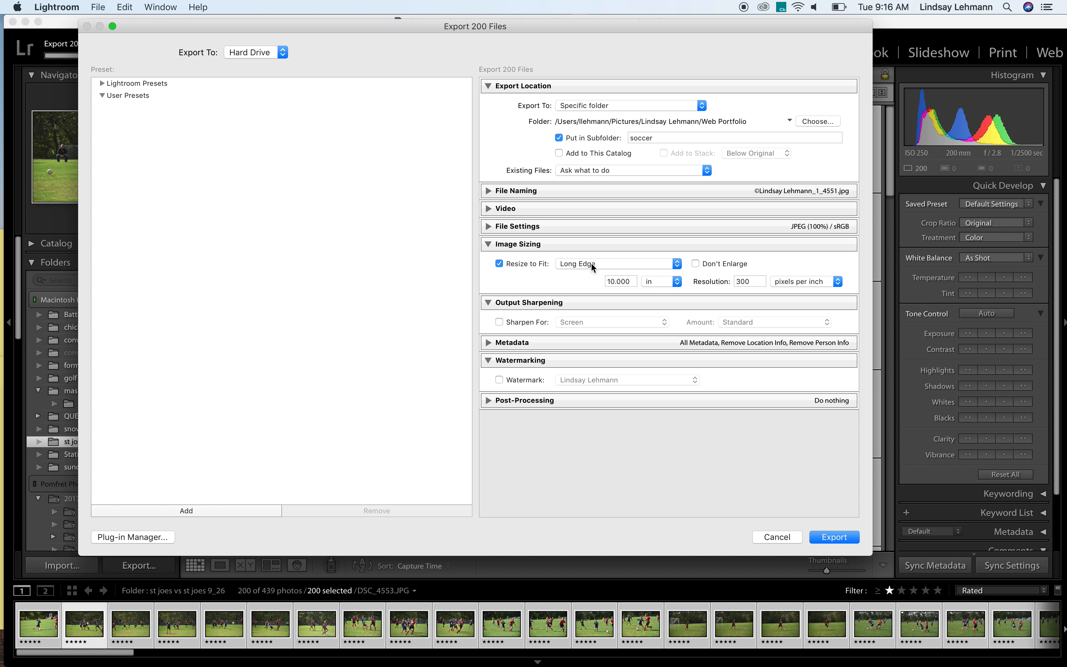
double_click(630, 284)
left_click(665, 279)
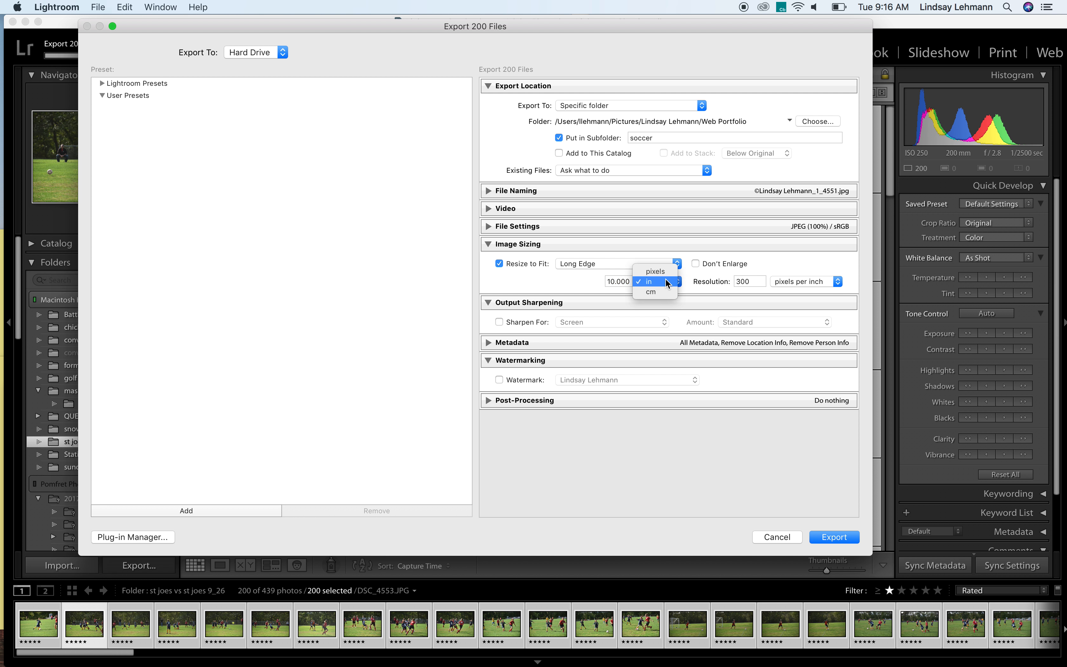
left_click(666, 280)
double_click(629, 281)
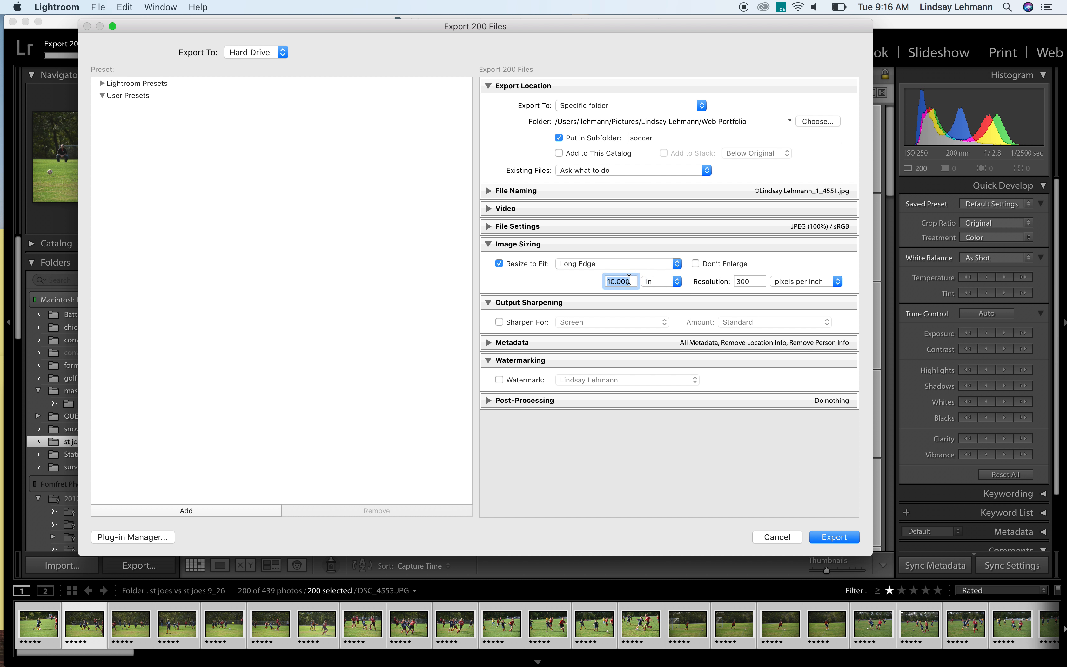
type("10")
left_click(752, 282)
type("72")
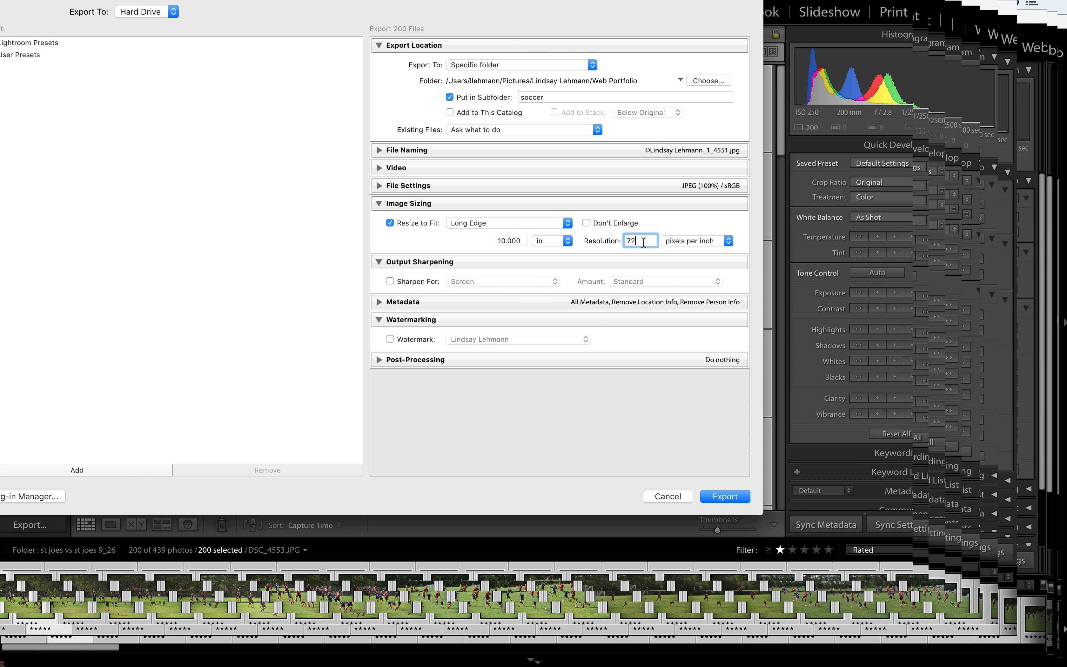